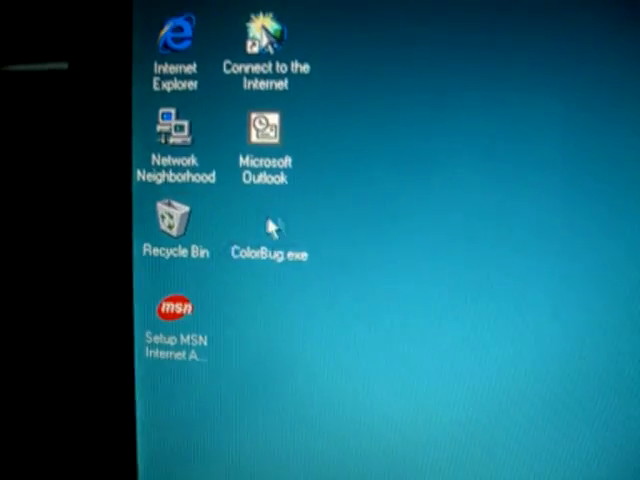
Step: Start renaming the ColorBug.exe desktop icon by selecting its label again after deselecting it
click(236, 228)
click(330, 230)
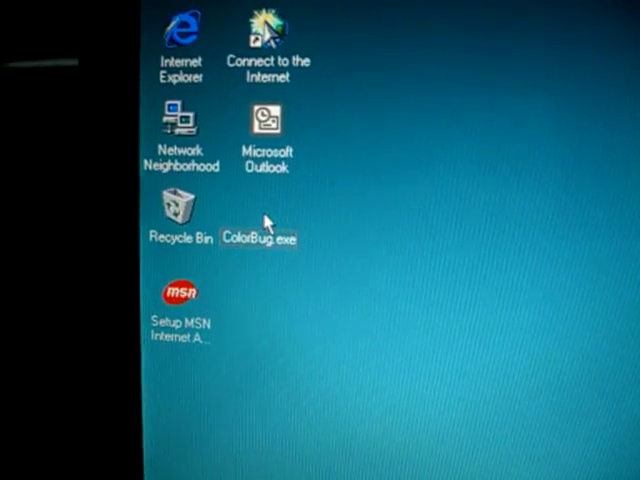
click(280, 230)
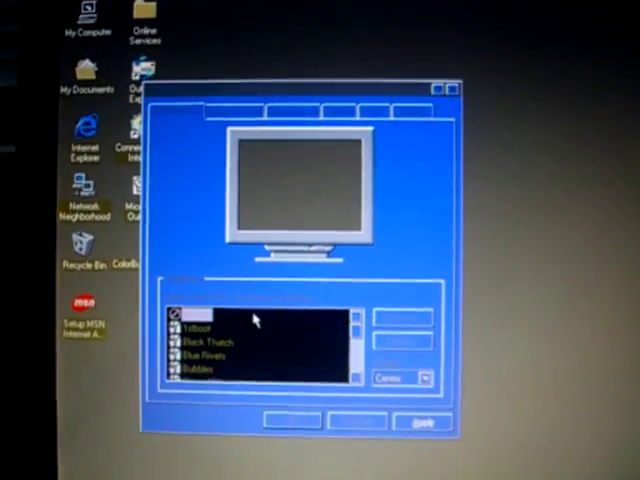
scroll(255, 285, down, 5)
scroll(255, 285, down, 1)
Step: Set the Desktop item's colour to red on the Appearance page of Display Properties
click(264, 61)
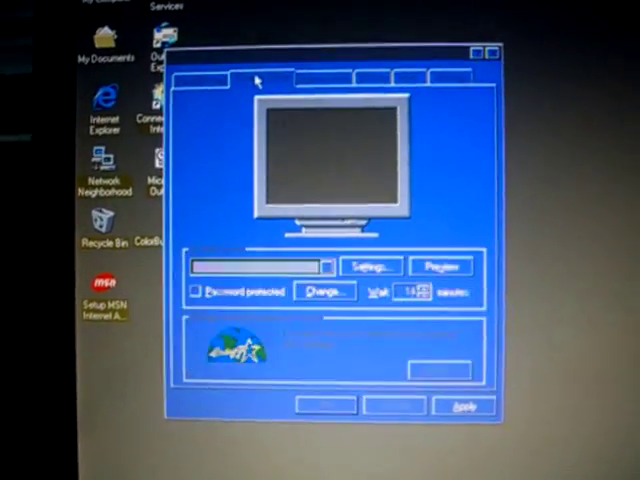
click(321, 60)
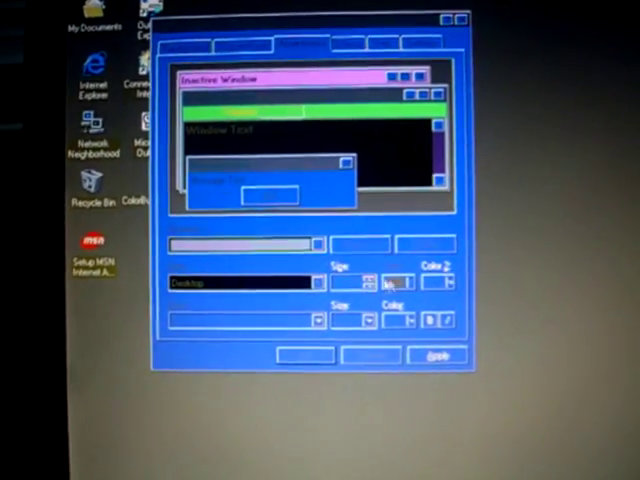
click(416, 291)
click(410, 322)
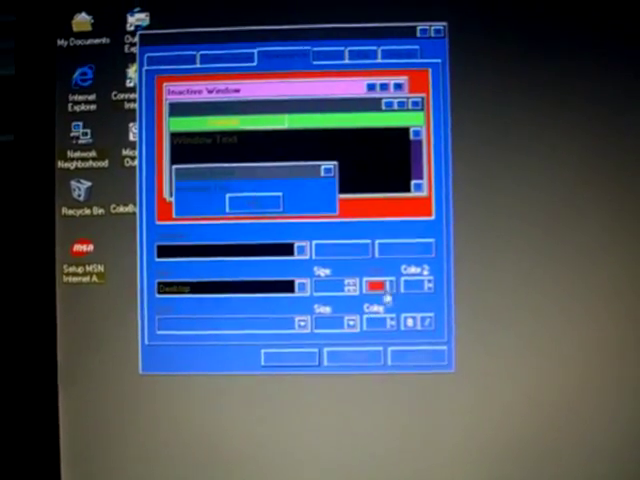